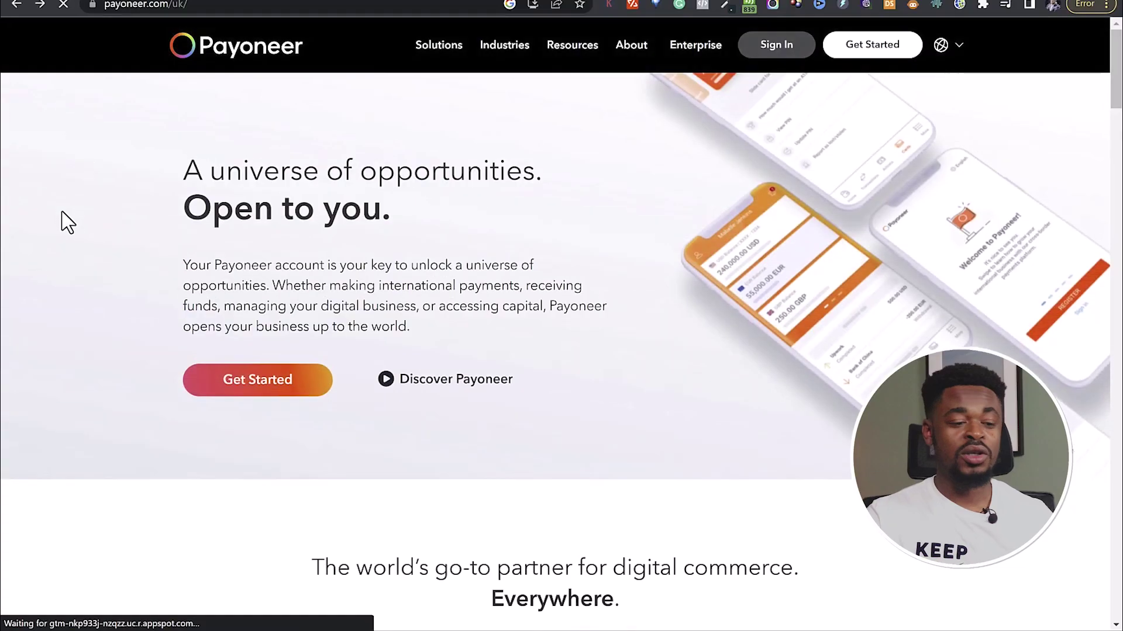
# - Open the Payoneer affiliate offer page from the bit.ly link in the video description
pyautogui.scroll(-20, 381, 226)
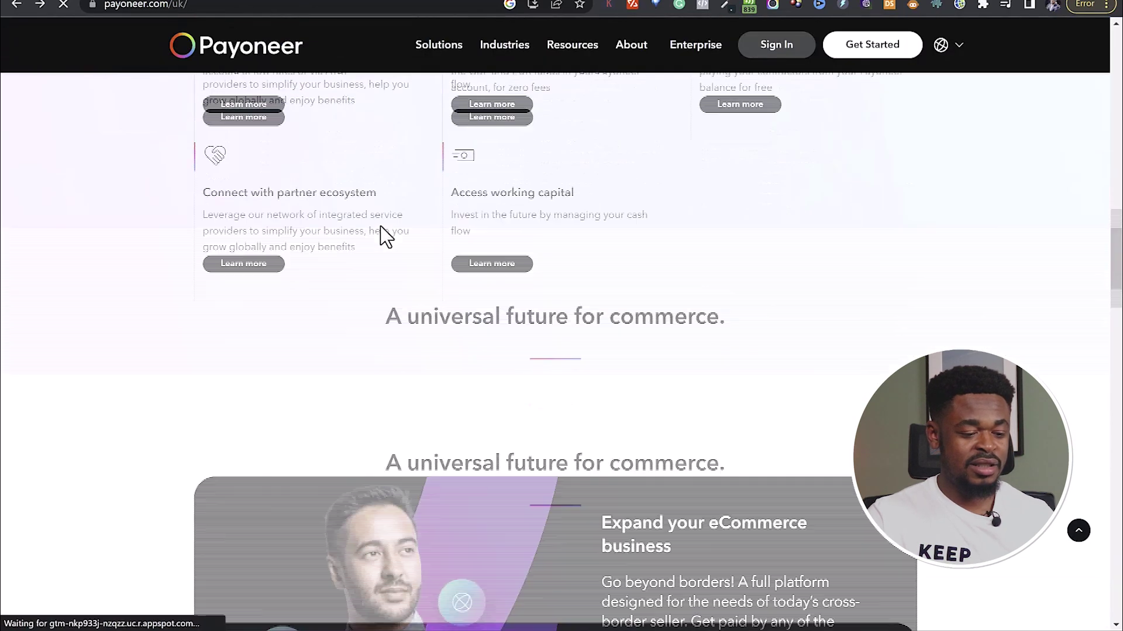
pyautogui.scroll(20, 381, 229)
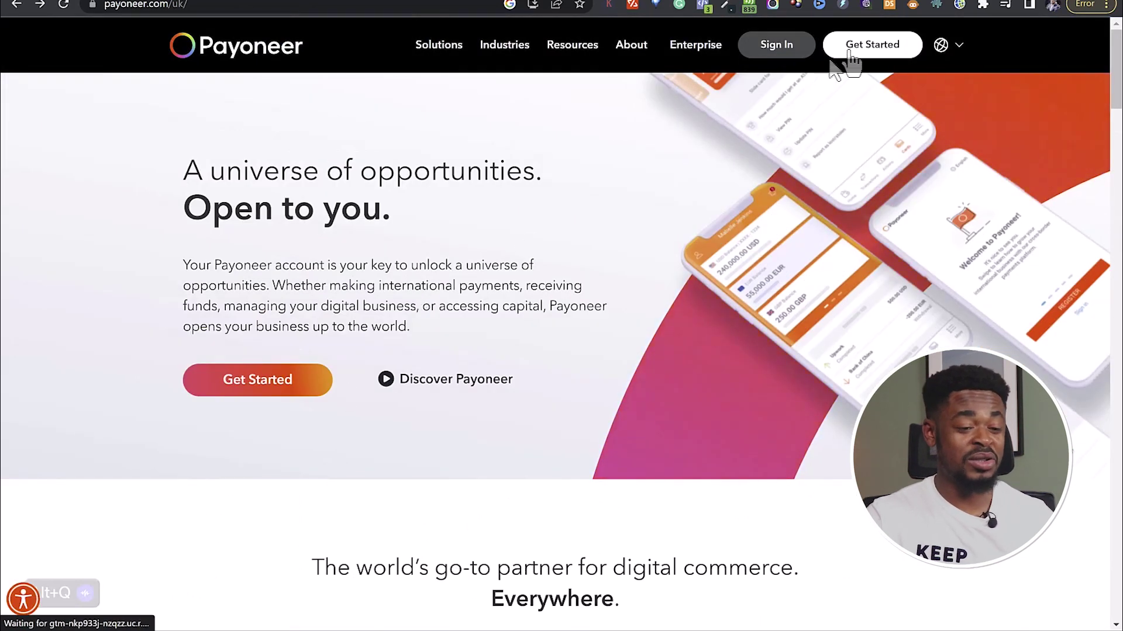
pyautogui.click(887, 59)
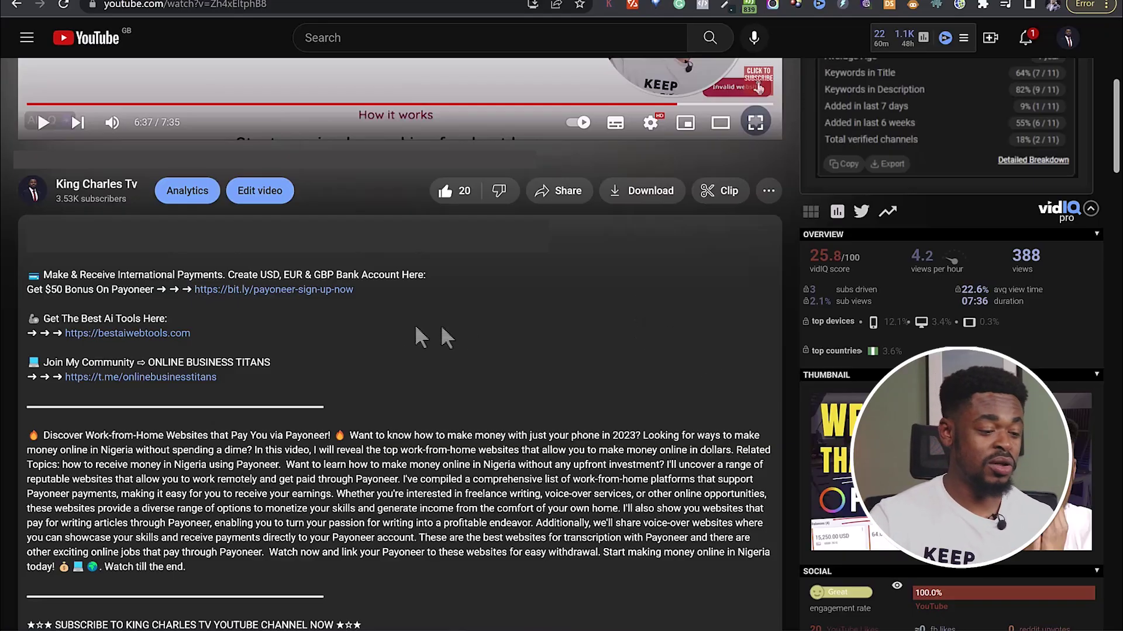
pyautogui.moveTo(244, 271); pyautogui.dragTo(48, 274)
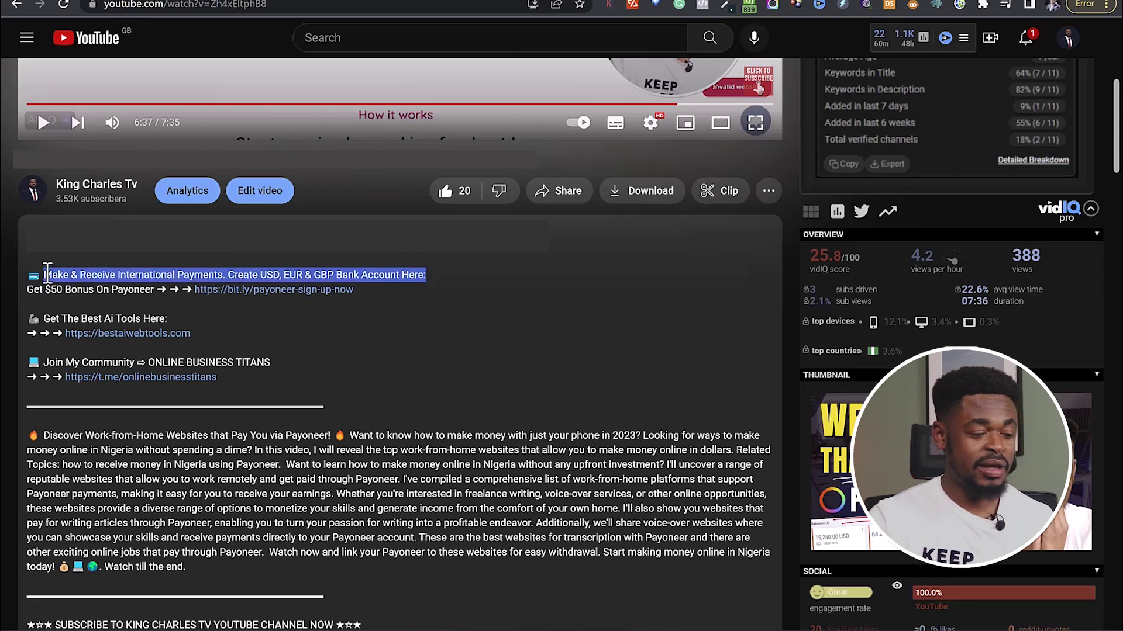
pyautogui.click(318, 337)
pyautogui.click(304, 290)
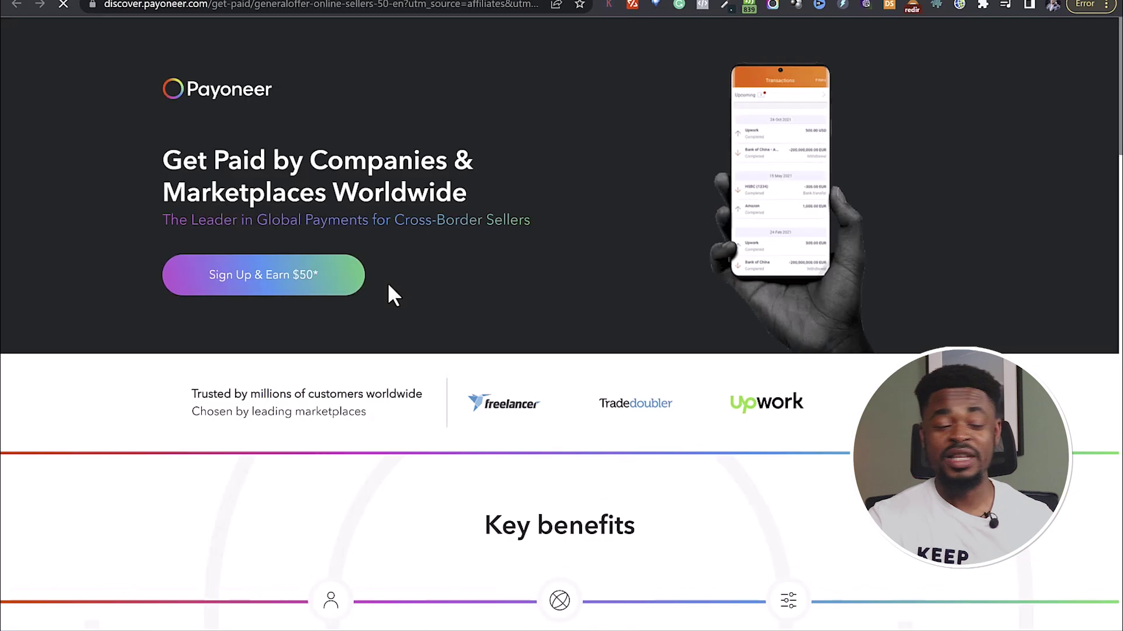
pyautogui.hotkey('alt', 'q')
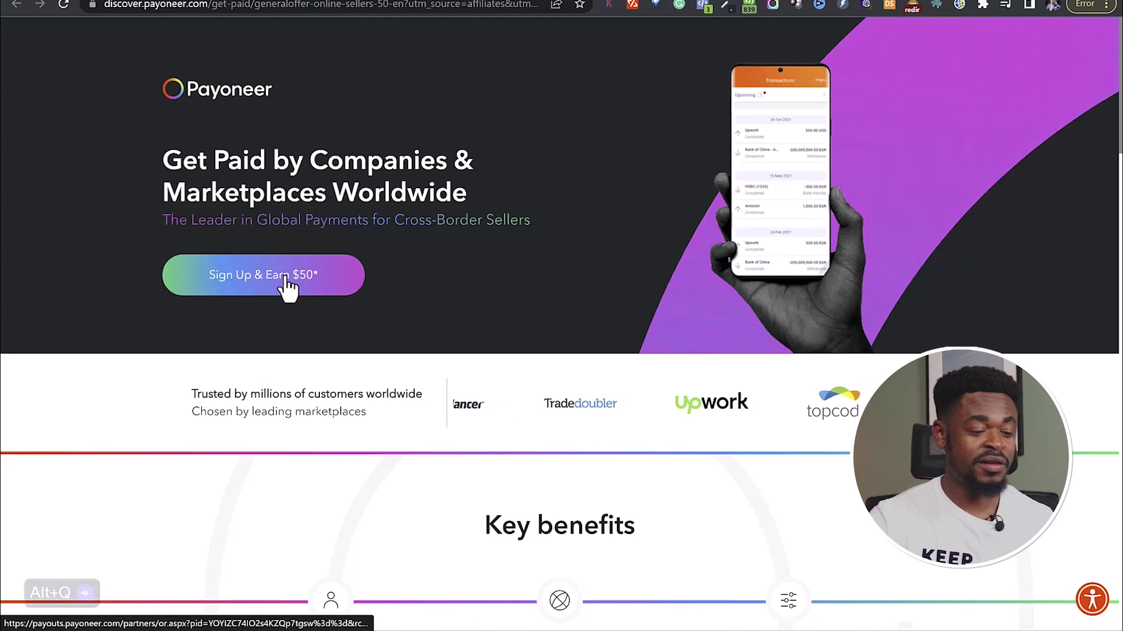
pyautogui.scroll(-12, 343, 337)
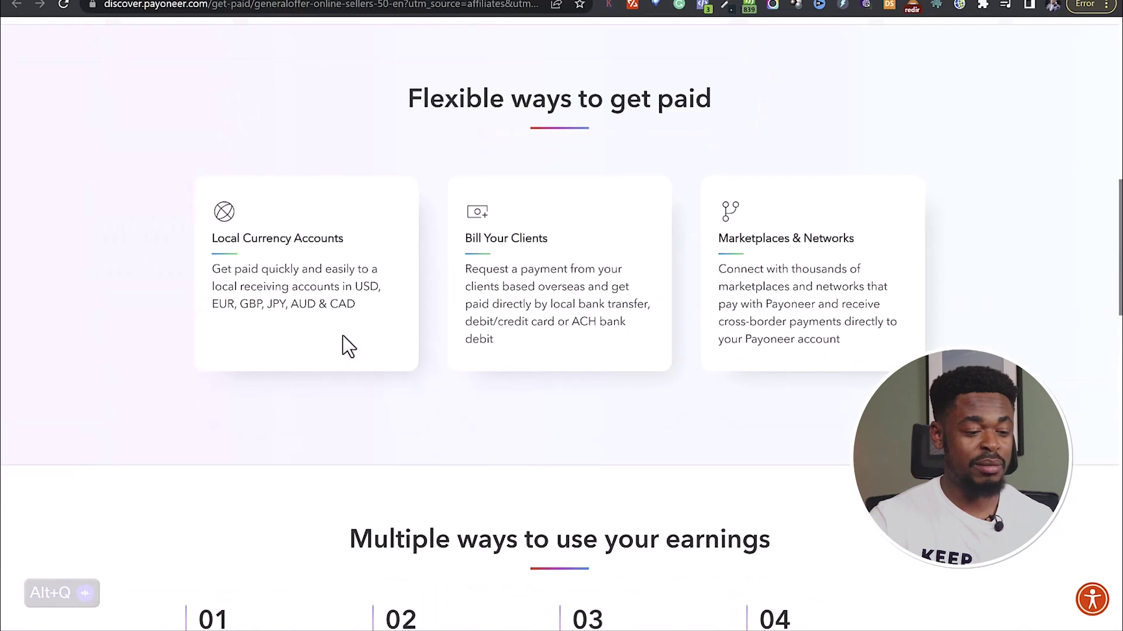
pyautogui.scroll(5, 345, 343)
pyautogui.click(342, 240)
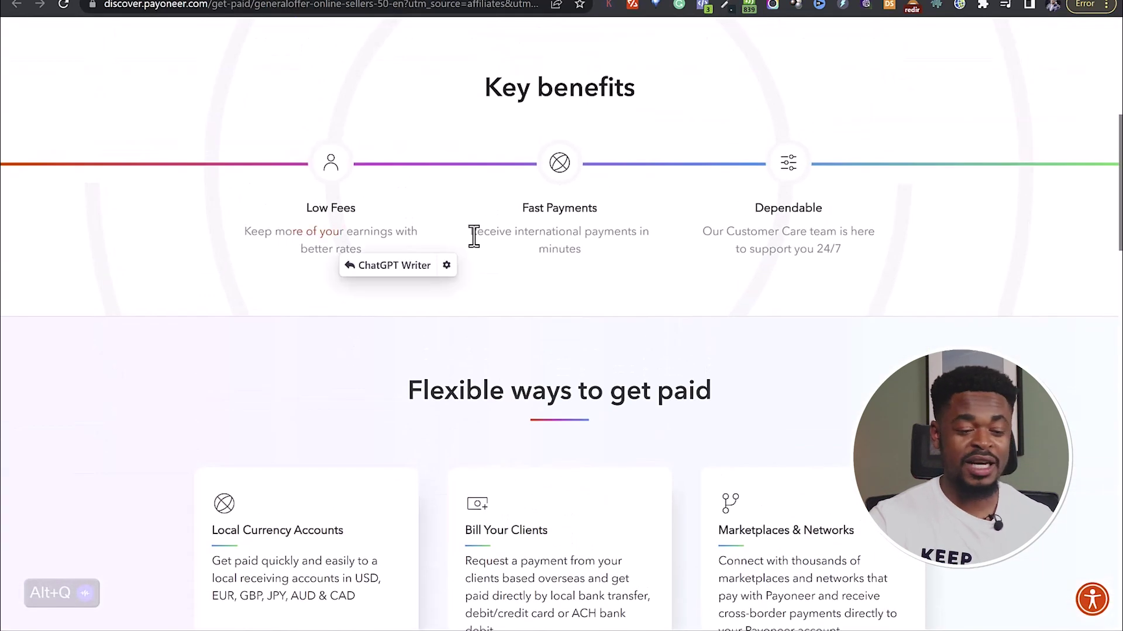
pyautogui.moveTo(612, 243); pyautogui.dragTo(662, 228)
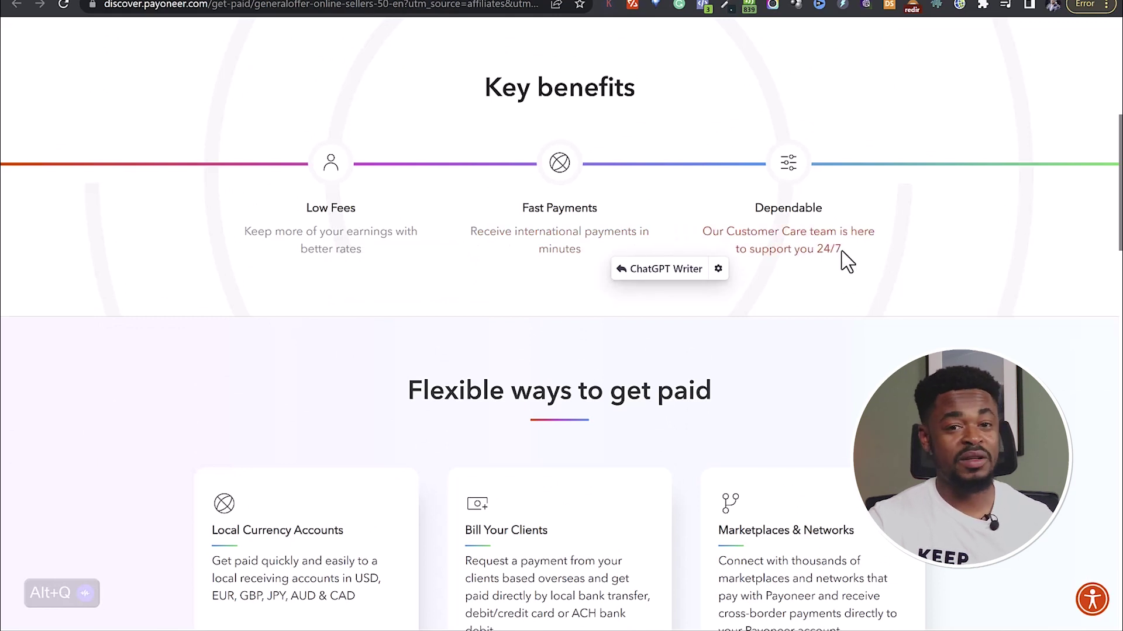
pyautogui.moveTo(842, 253); pyautogui.dragTo(843, 256)
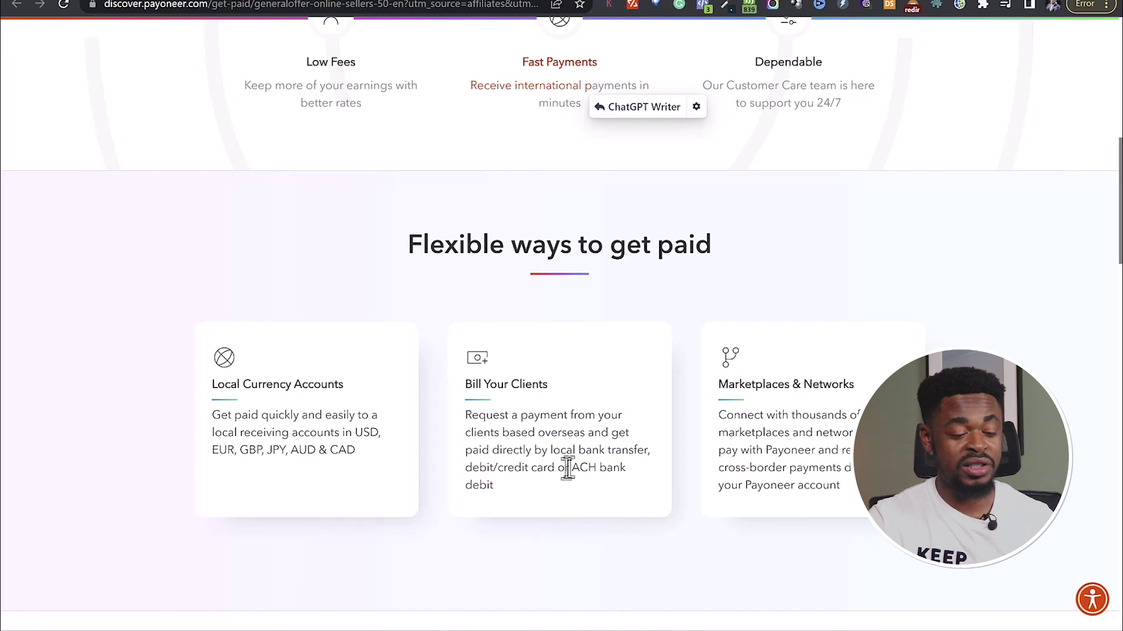
pyautogui.scroll(-1, 713, 424)
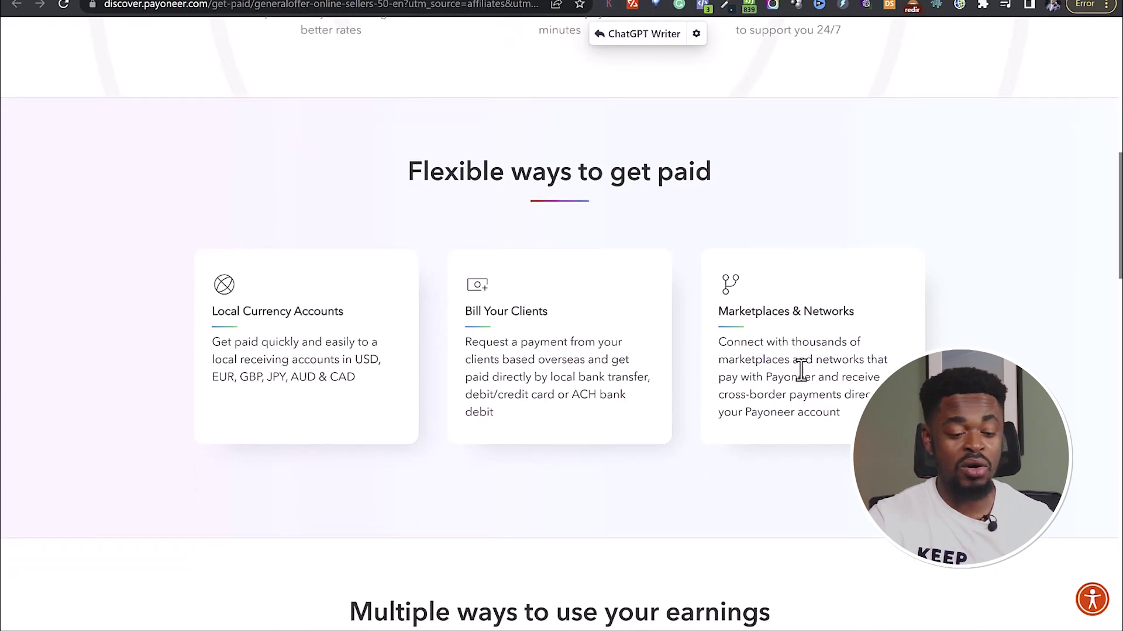
pyautogui.scroll(-2, 801, 385)
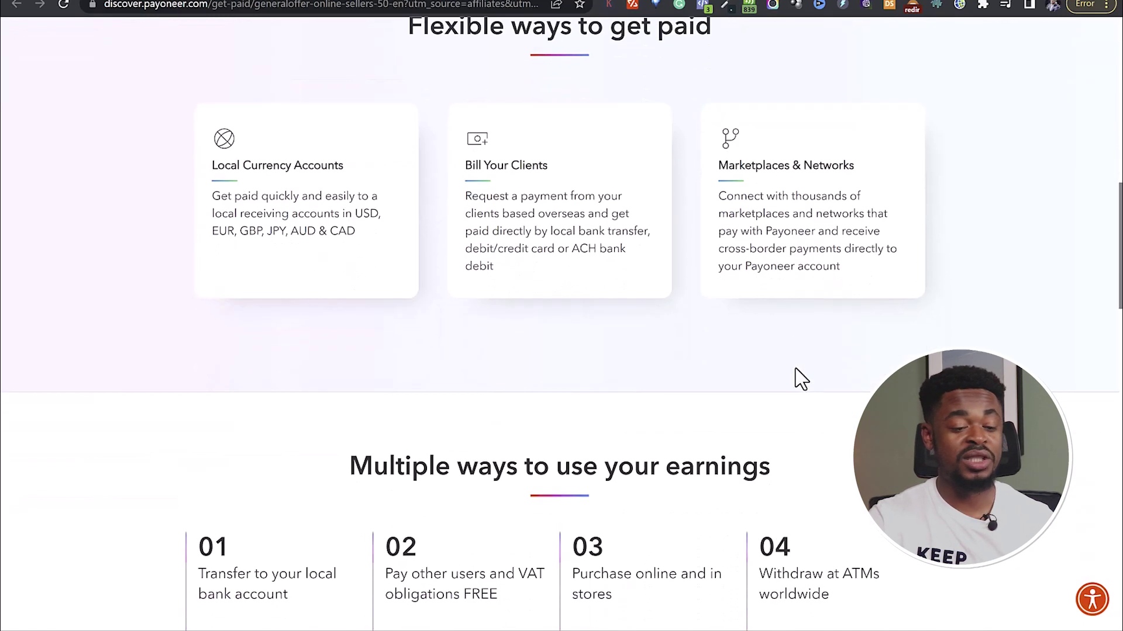
pyautogui.scroll(-3, 780, 292)
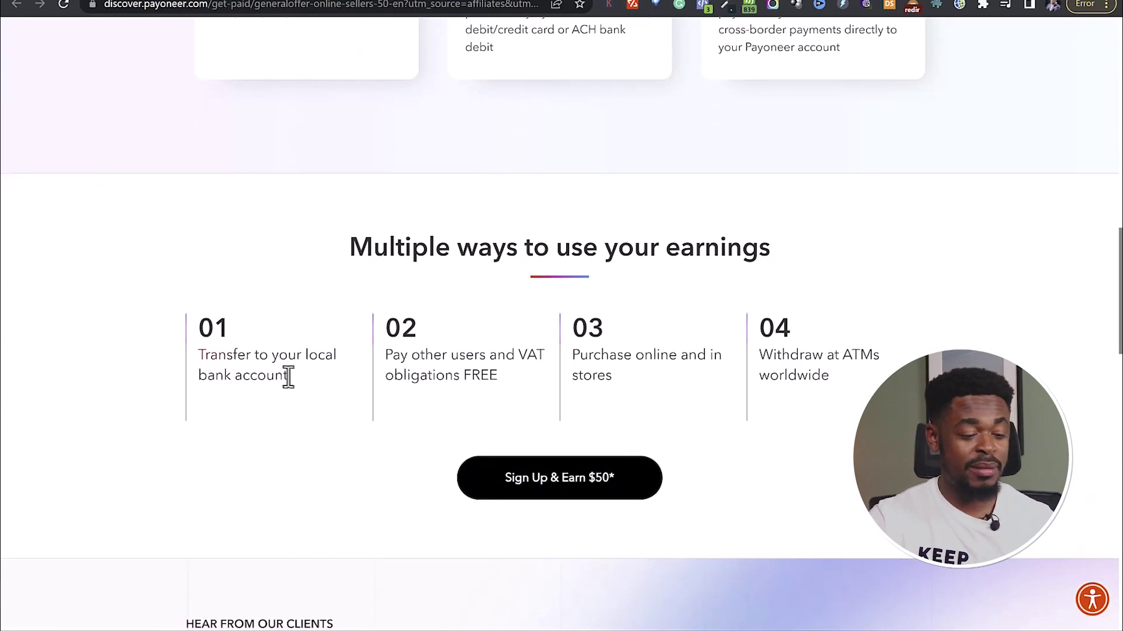
pyautogui.moveTo(288, 378); pyautogui.dragTo(301, 384)
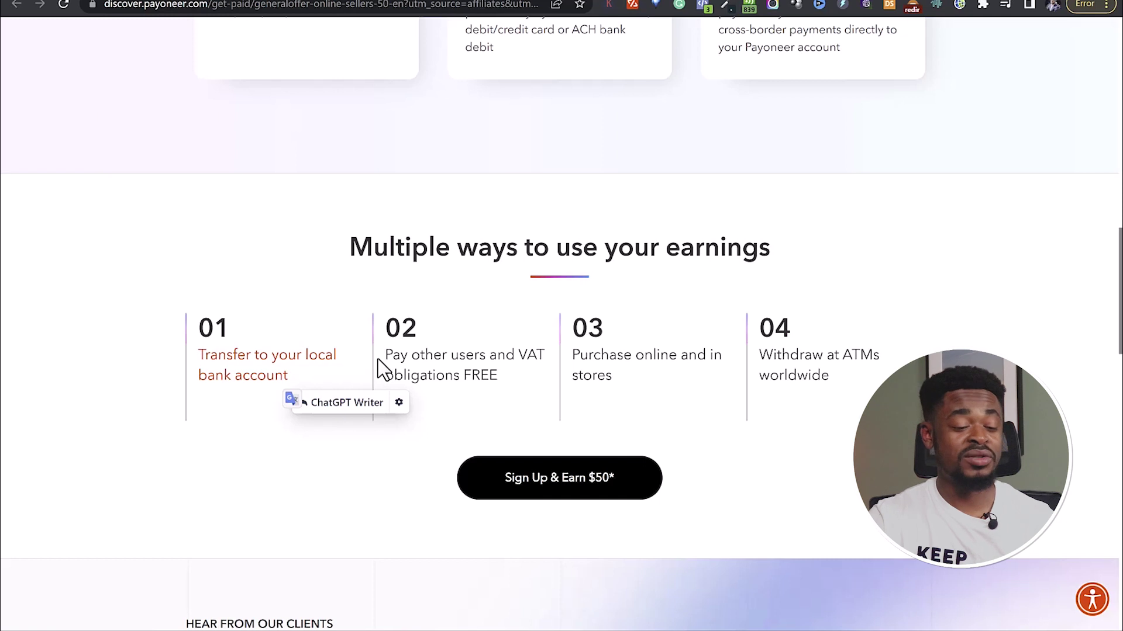
pyautogui.click(503, 393)
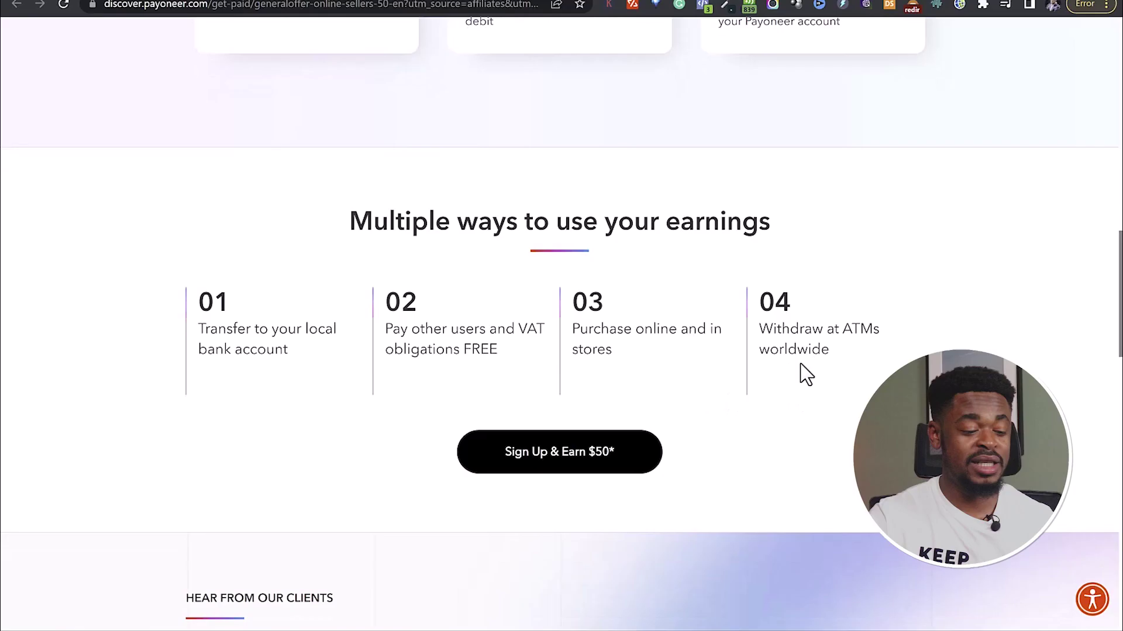
pyautogui.scroll(-2, 702, 380)
# - Open the Payoneer sign-up form and choose Company as the business type
pyautogui.click(589, 349)
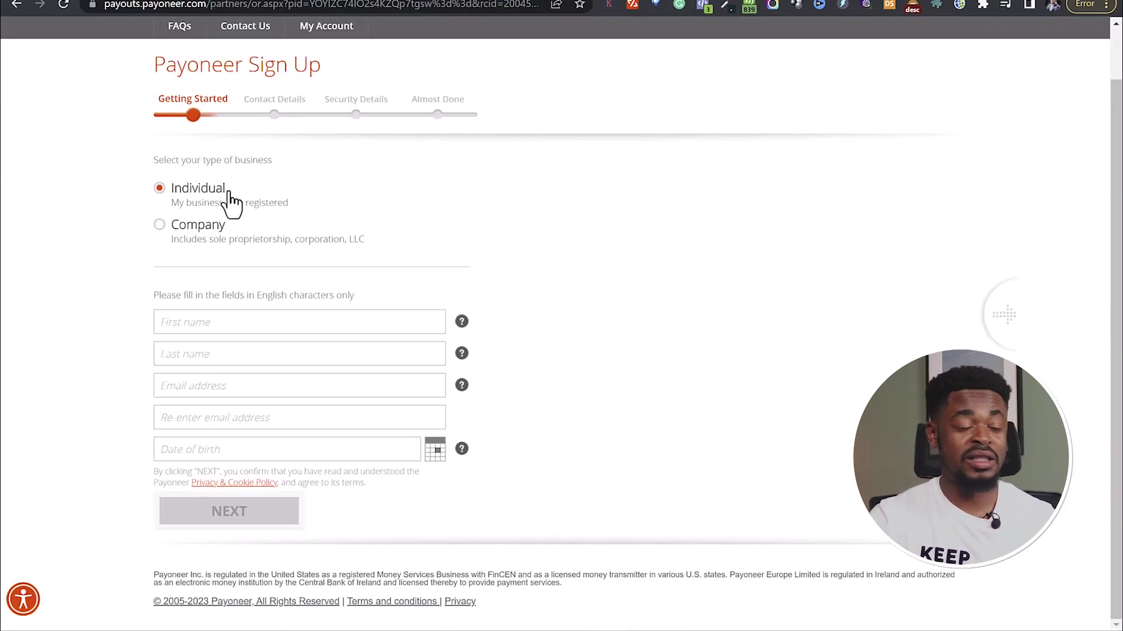
pyautogui.click(165, 226)
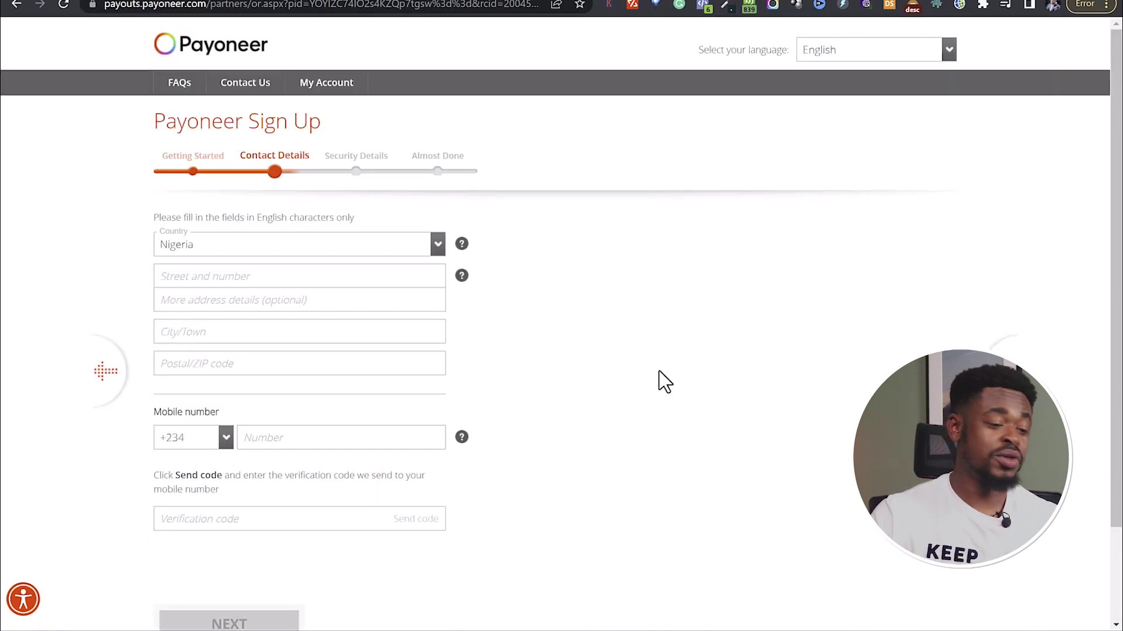
pyautogui.moveTo(459, 274)
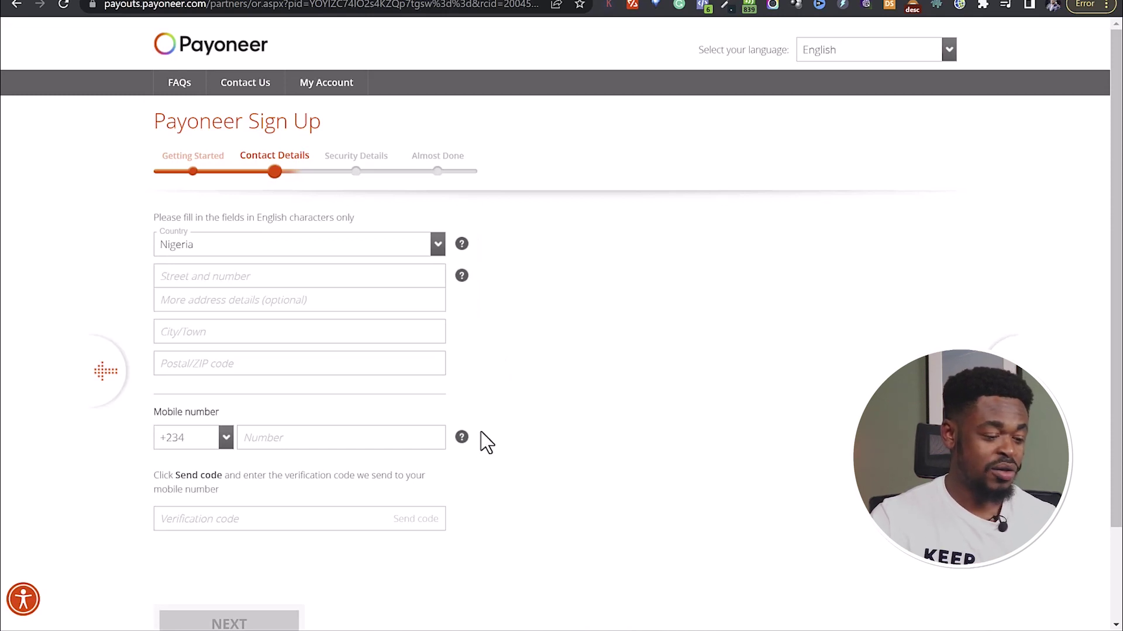
pyautogui.scroll(-2, 491, 442)
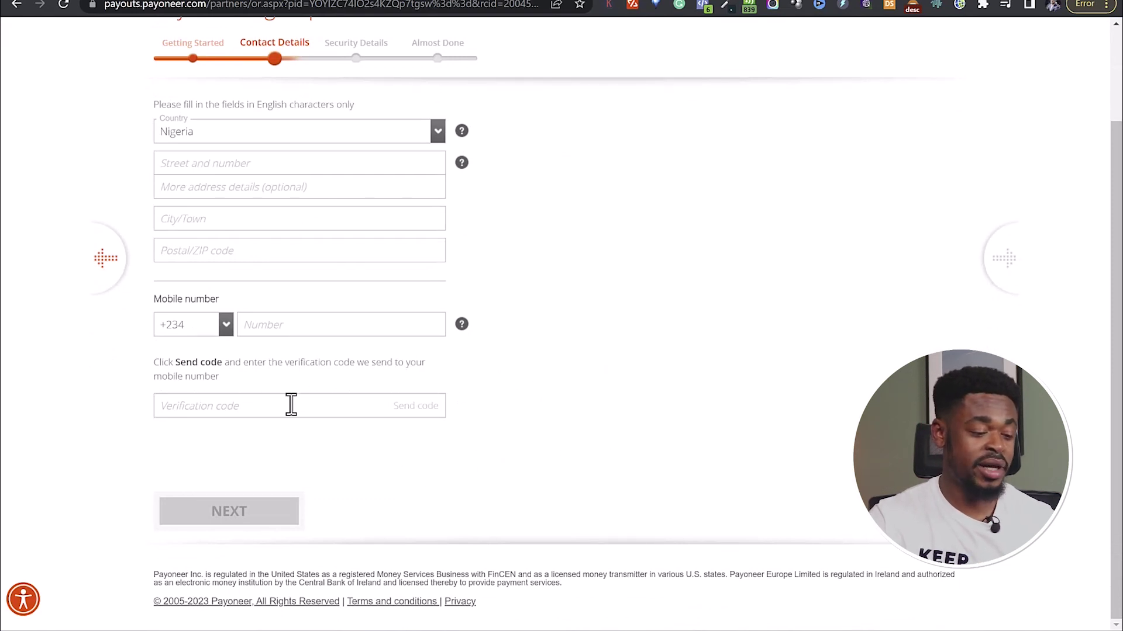
pyautogui.scroll(2, 454, 464)
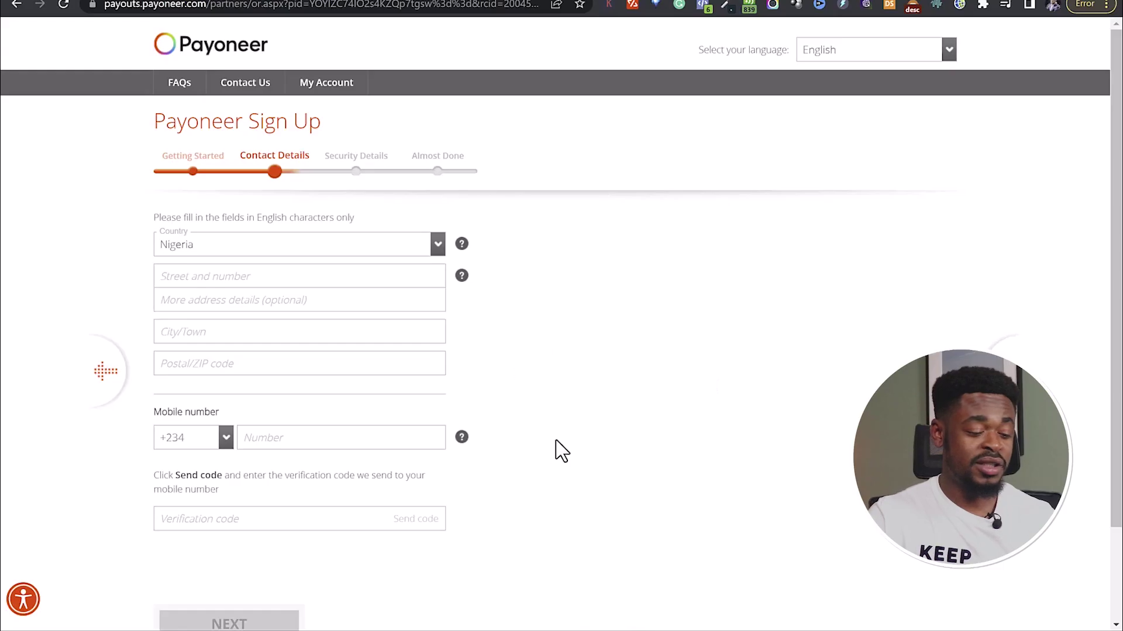
pyautogui.scroll(-2, 561, 451)
pyautogui.scroll(2, 644, 433)
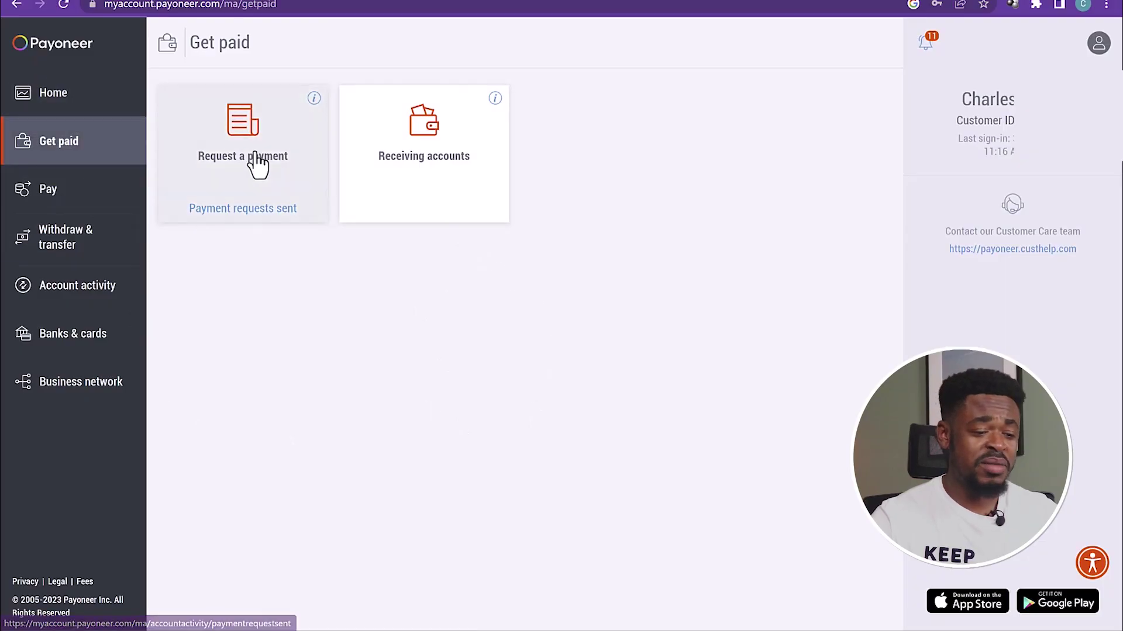
# - Review the approved CAD, GBP, JPY and USD receiving accounts, then start requesting more
pyautogui.click(403, 183)
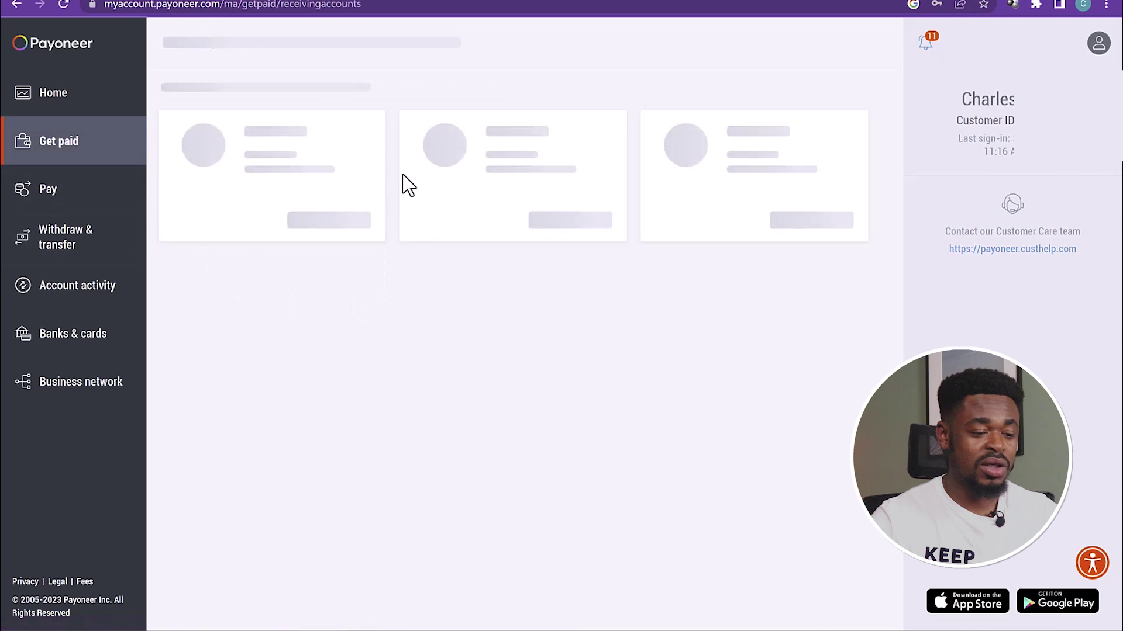
pyautogui.scroll(-1, 549, 245)
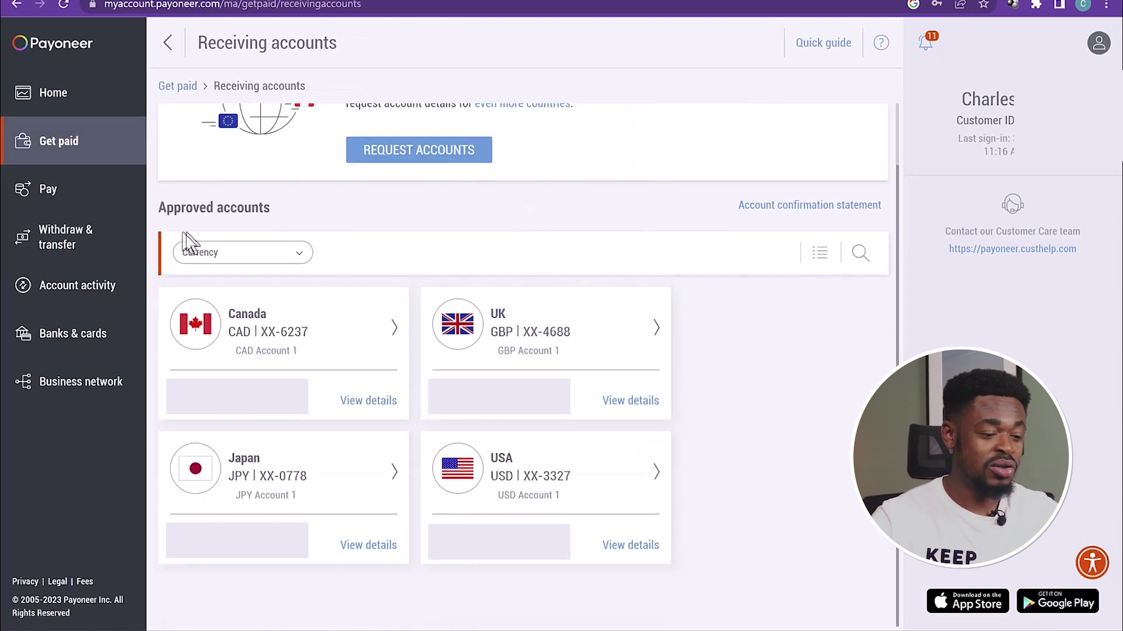
pyautogui.tripleClick(180, 209)
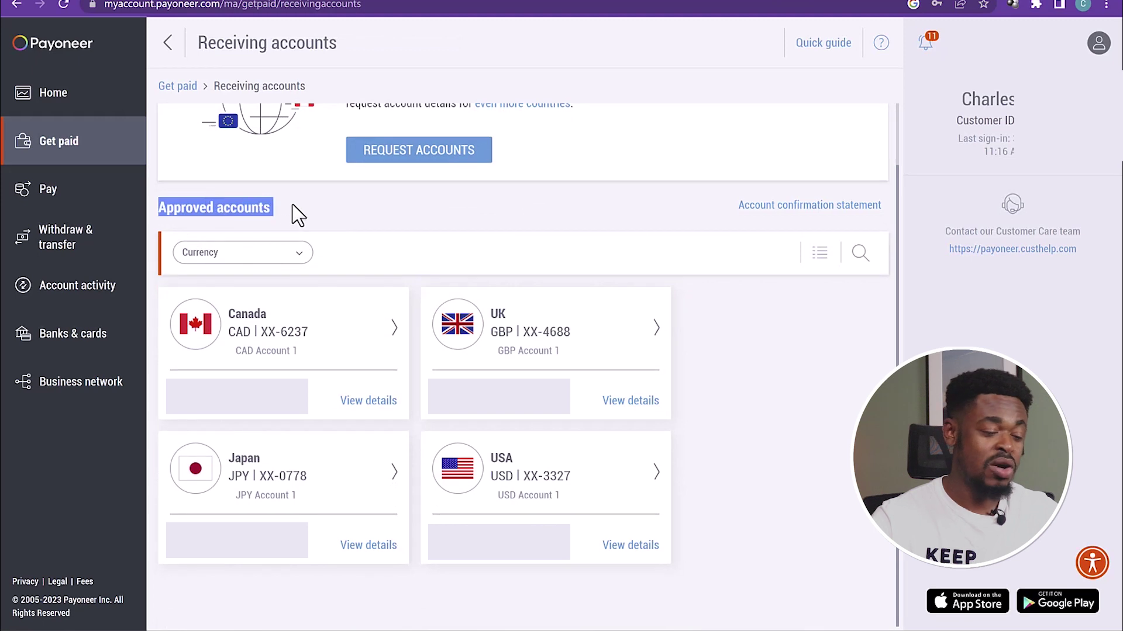
pyautogui.click(297, 215)
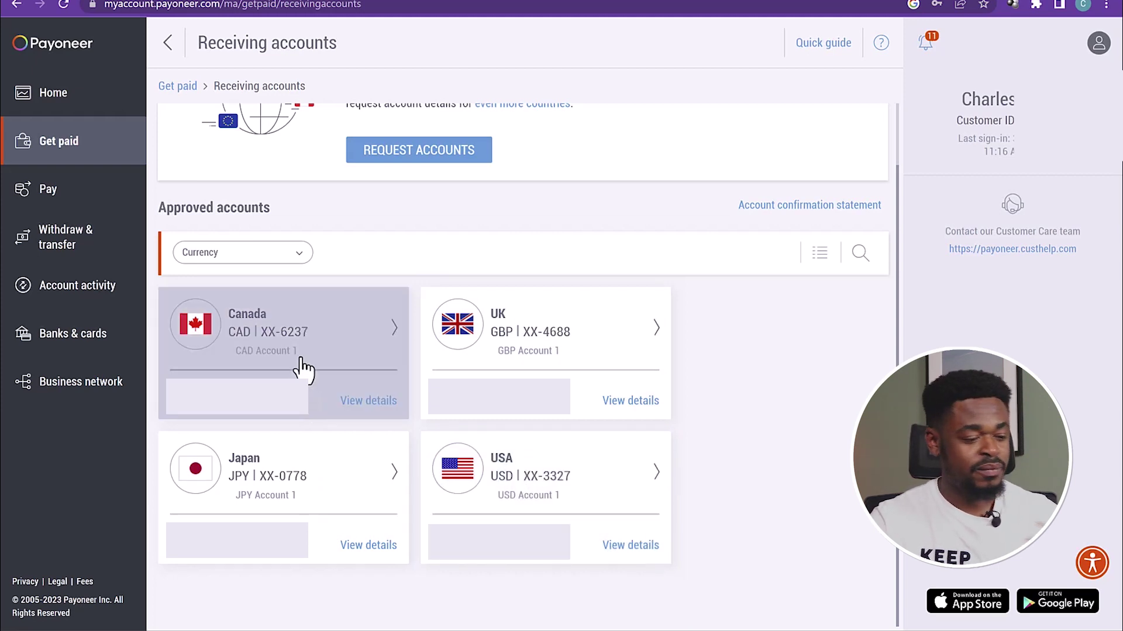
pyautogui.scroll(1, 605, 286)
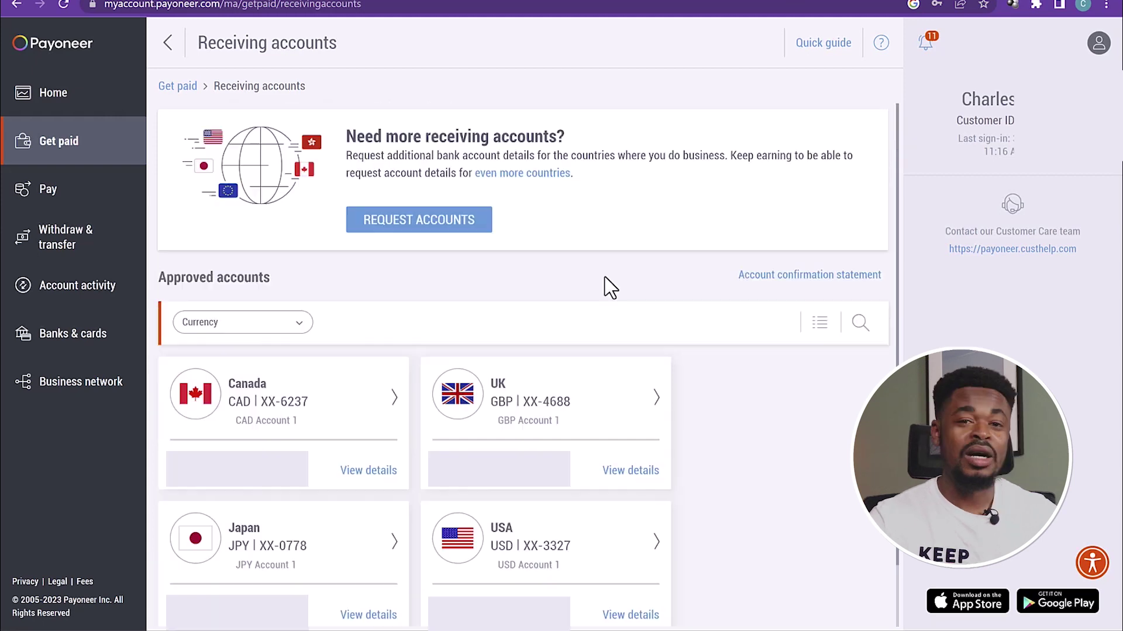
pyautogui.click(463, 222)
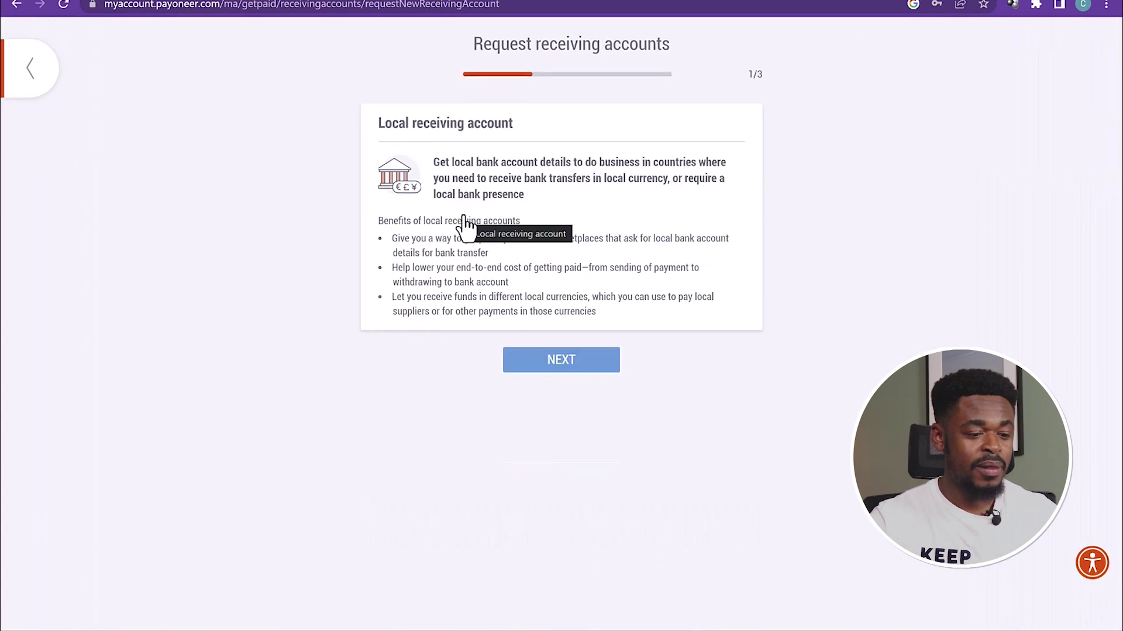
pyautogui.click(25, 86)
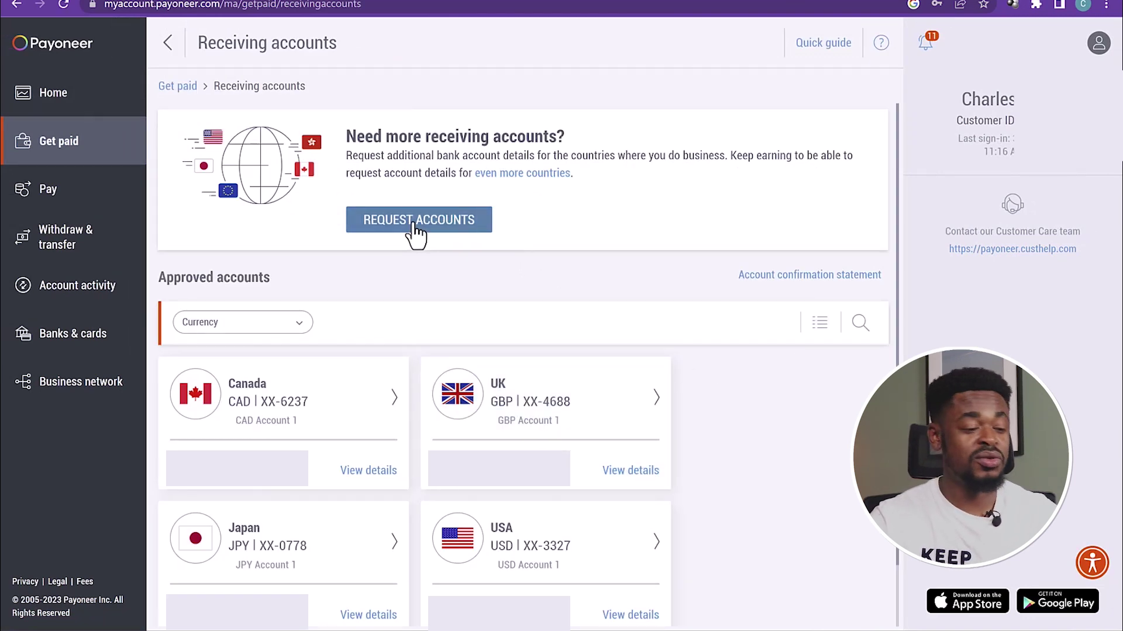
pyautogui.click(55, 208)
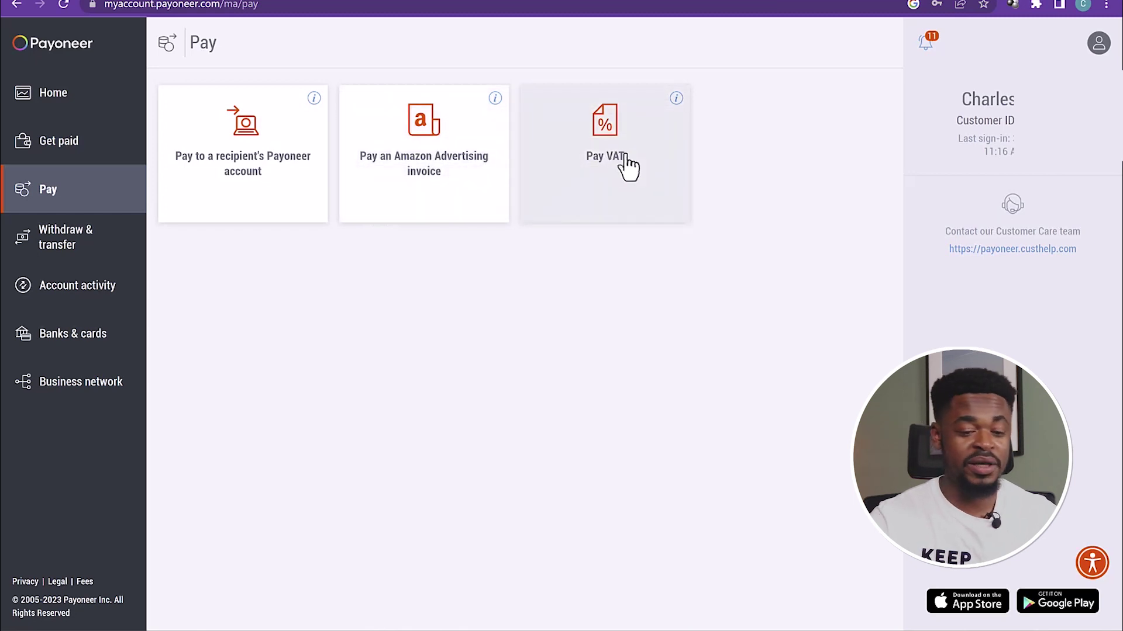
# - Open the Withdraw & transfer section under Pay
pyautogui.click(98, 238)
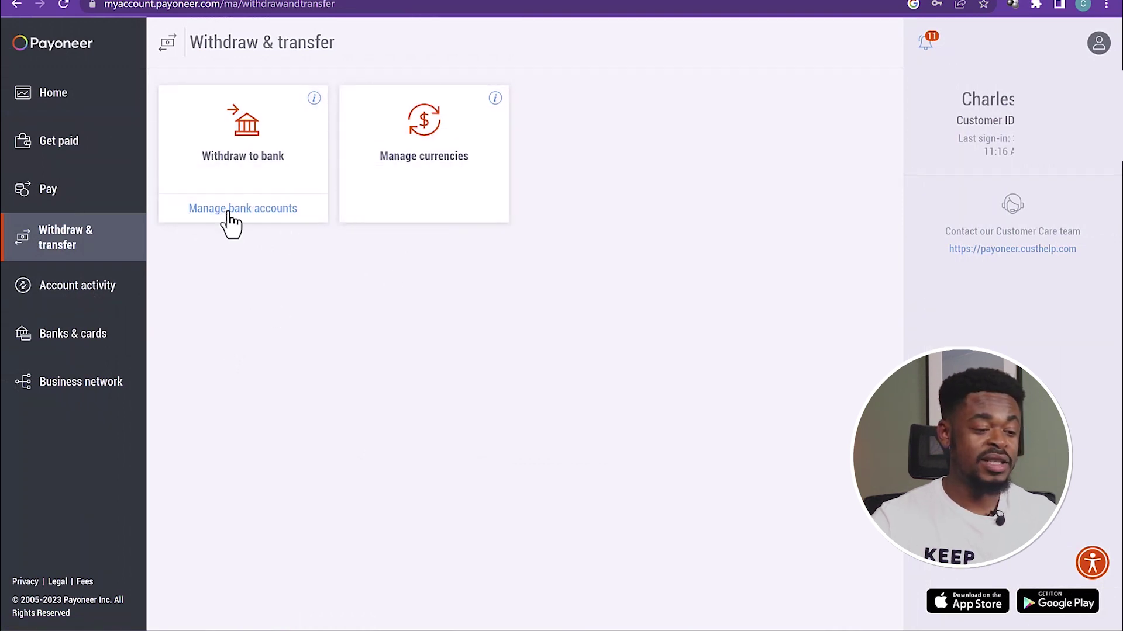
pyautogui.click(244, 183)
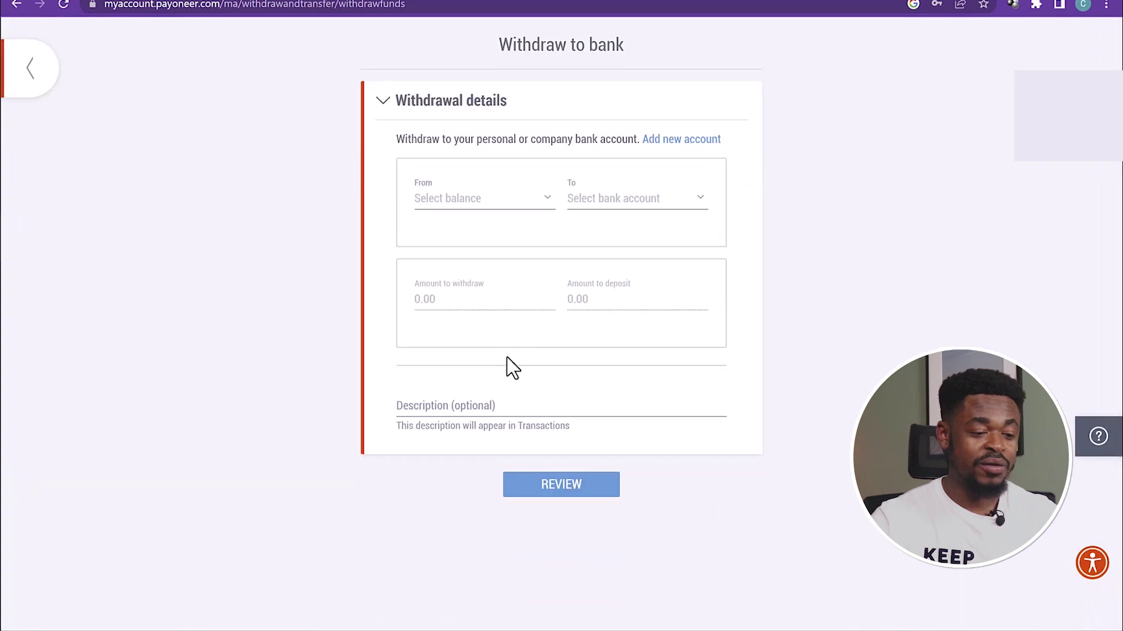
pyautogui.click(489, 198)
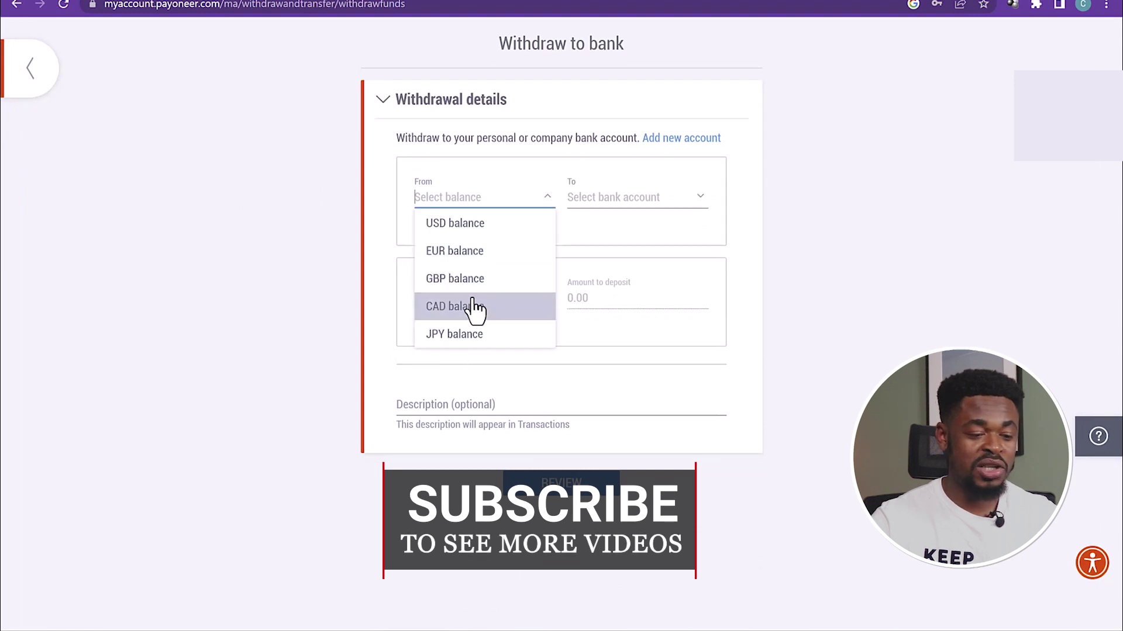
pyautogui.click(861, 217)
pyautogui.click(700, 204)
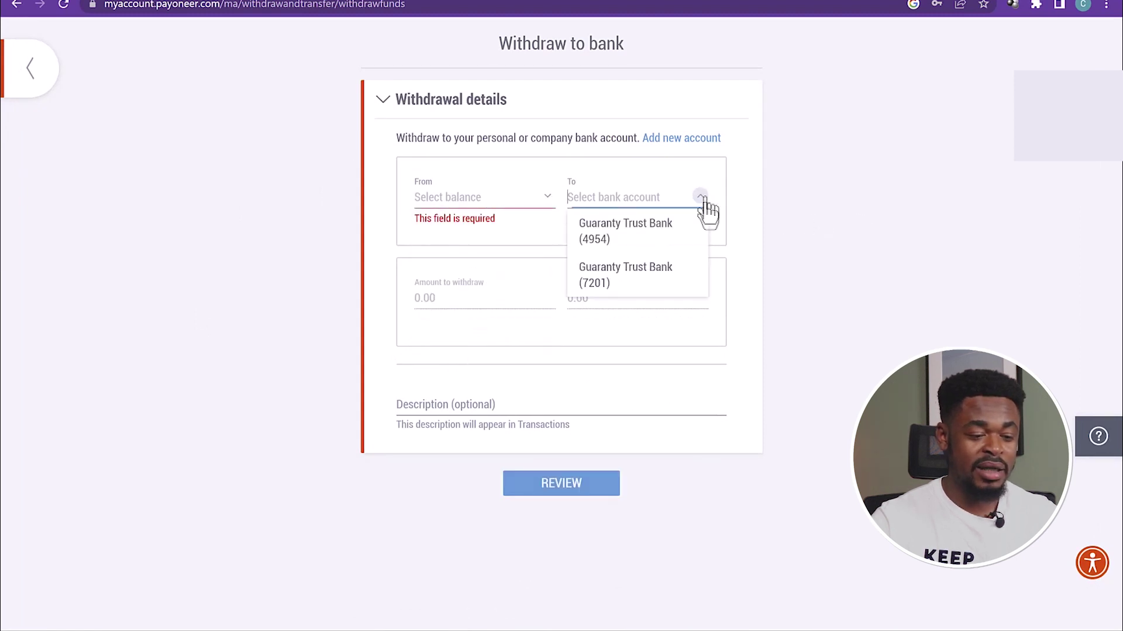
pyautogui.click(767, 216)
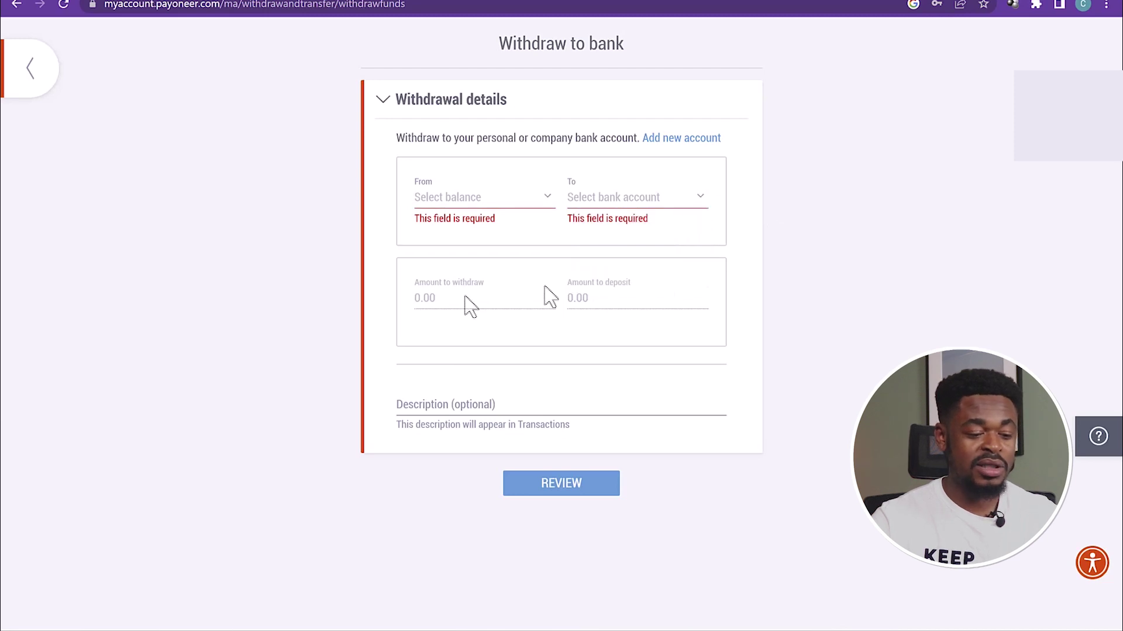
pyautogui.click(19, 70)
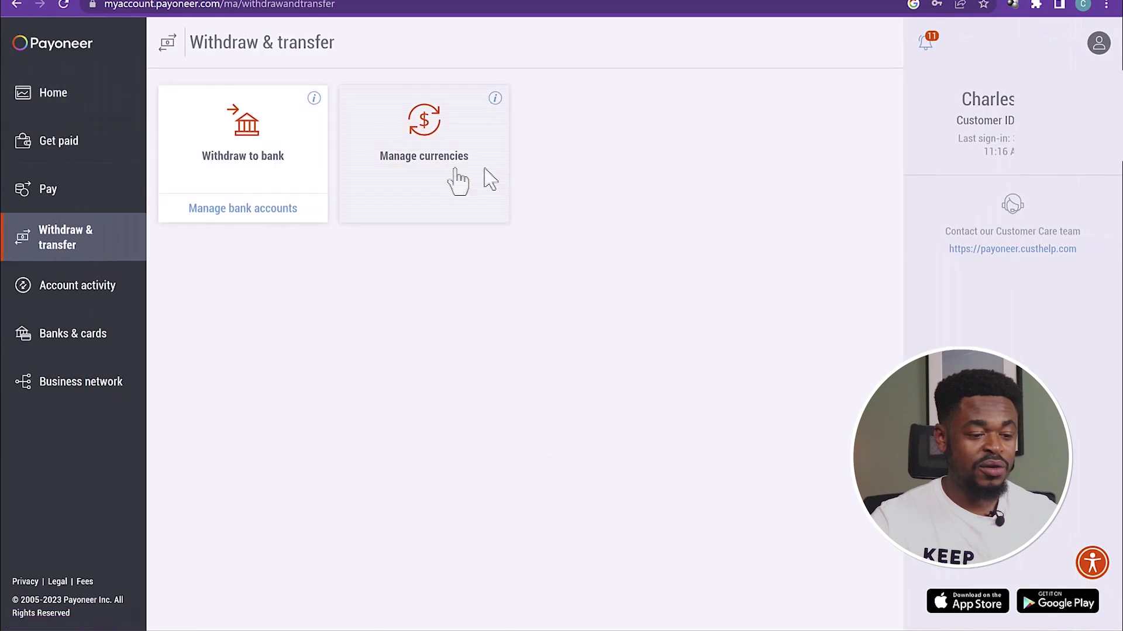
pyautogui.click(453, 171)
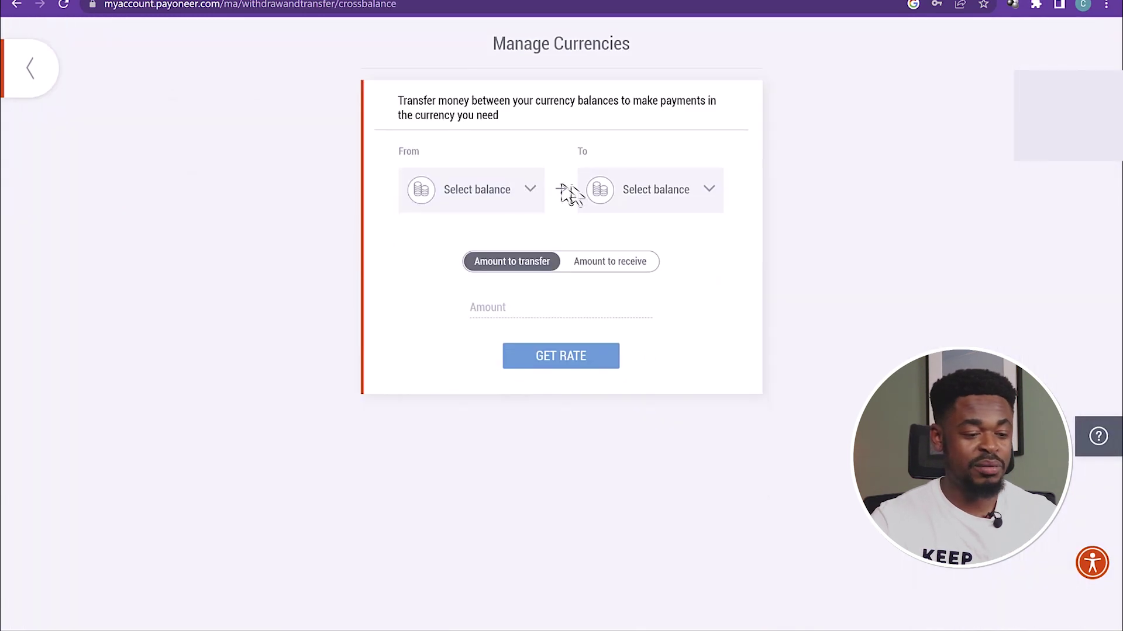
pyautogui.click(21, 73)
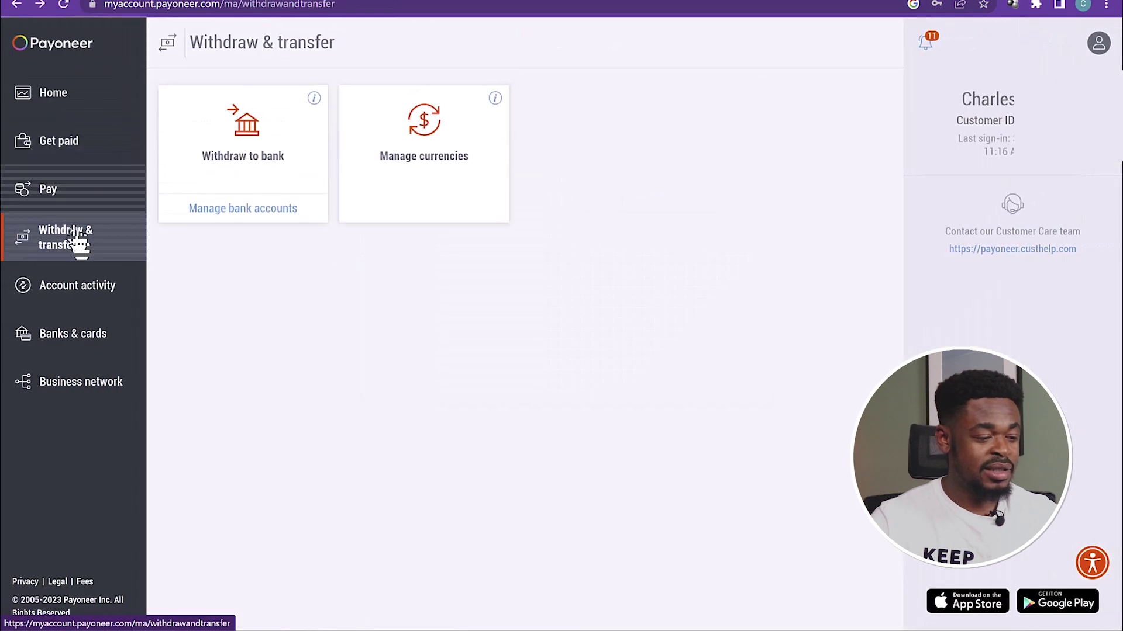
pyautogui.click(83, 295)
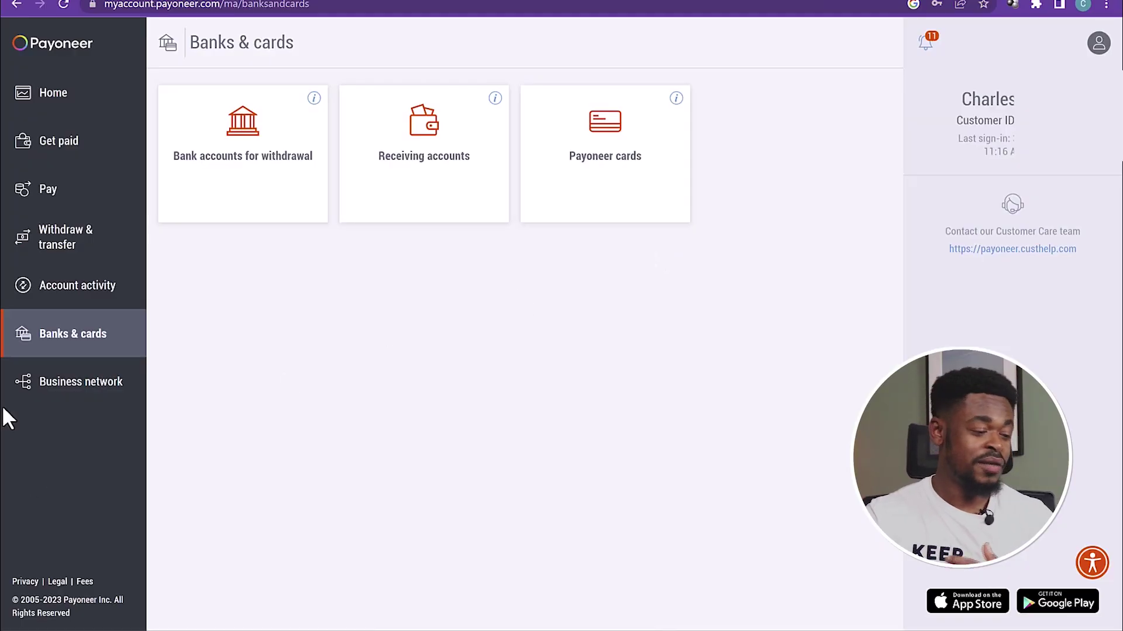
# - Open the Business network section from the sidebar
pyautogui.click(45, 387)
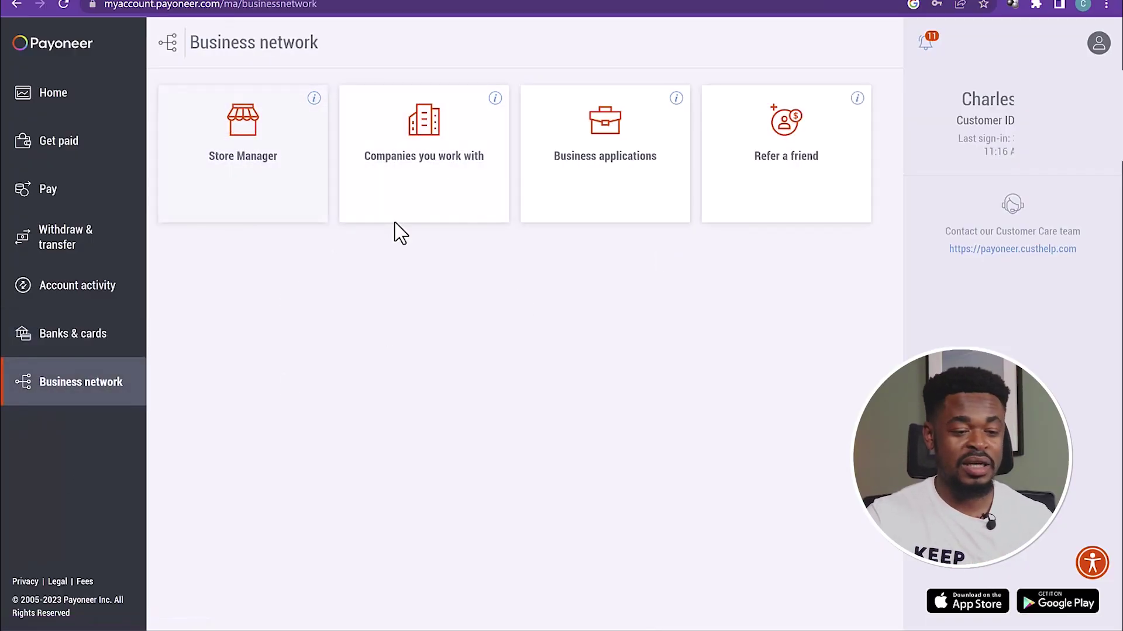